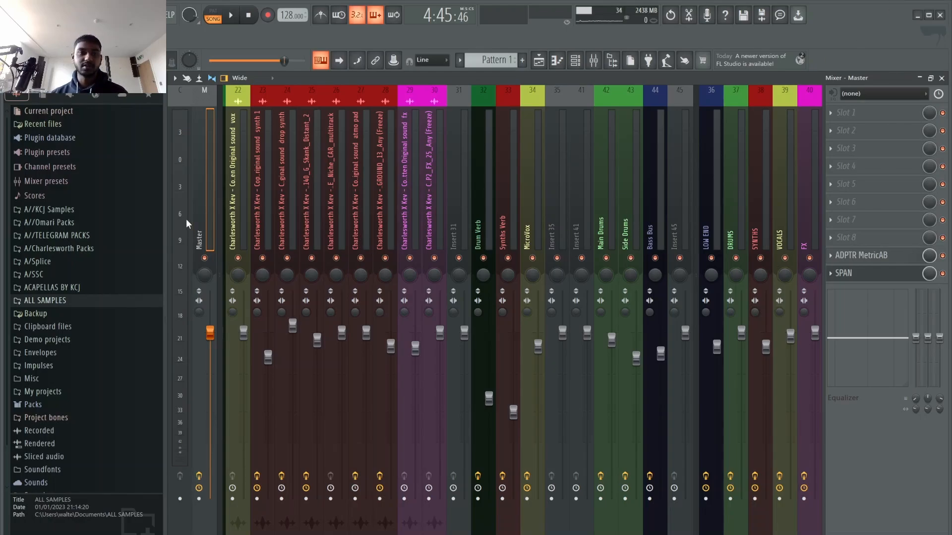
# Open SPAN on the Master track, play the song and hold the spectrum display for inspection.
pyautogui.click(868, 274)
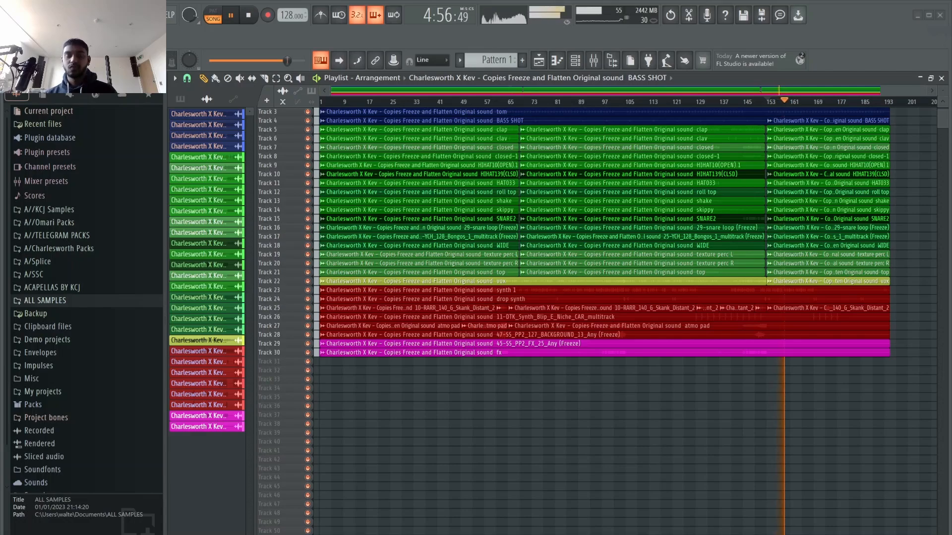
pyautogui.press('space')
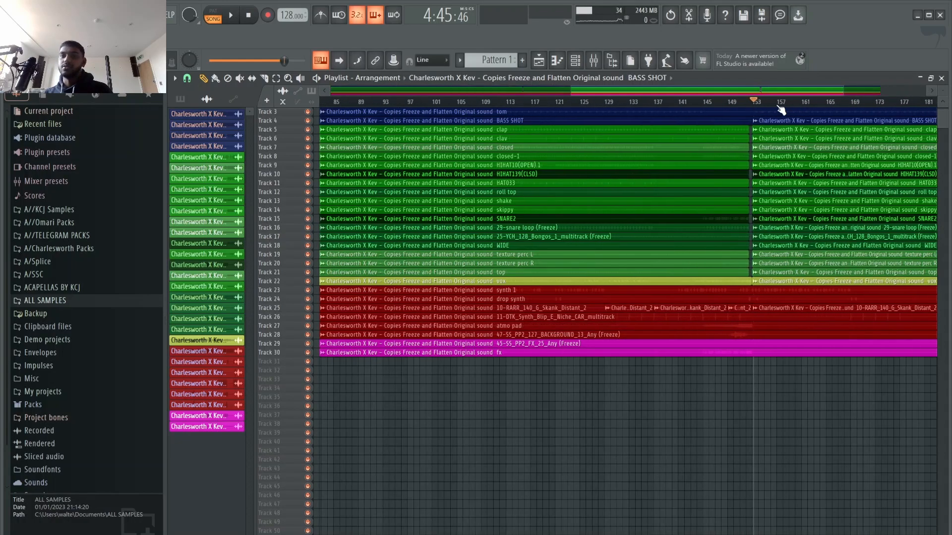
pyautogui.click(593, 60)
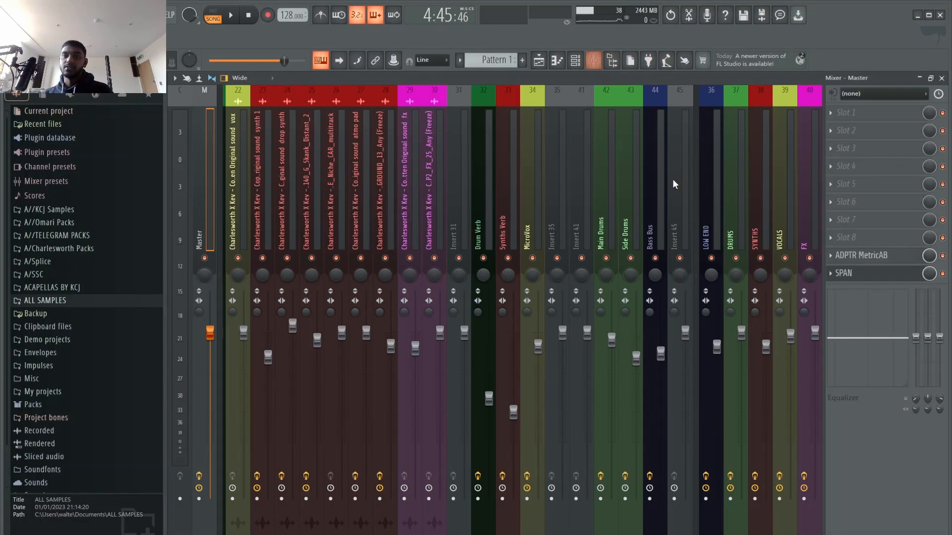
pyautogui.click(865, 274)
pyautogui.press('space')
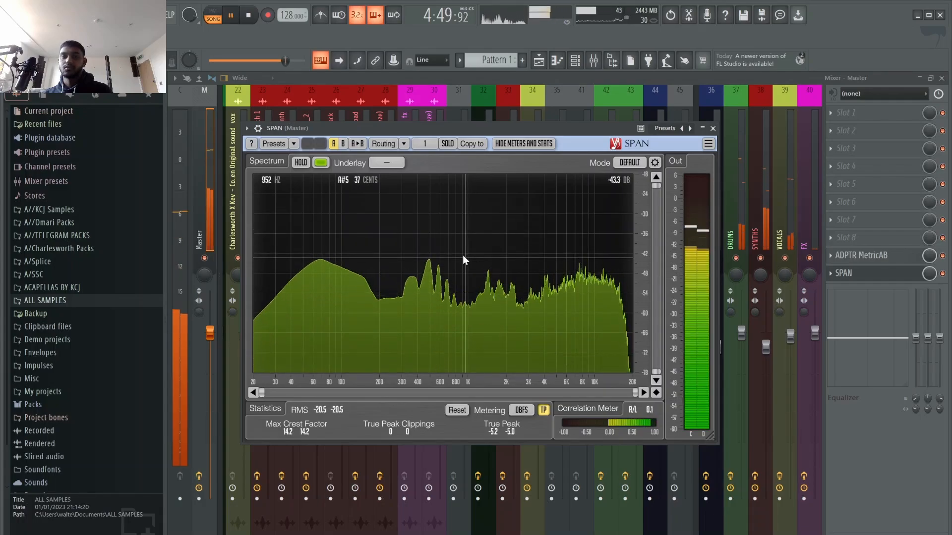
pyautogui.click(300, 162)
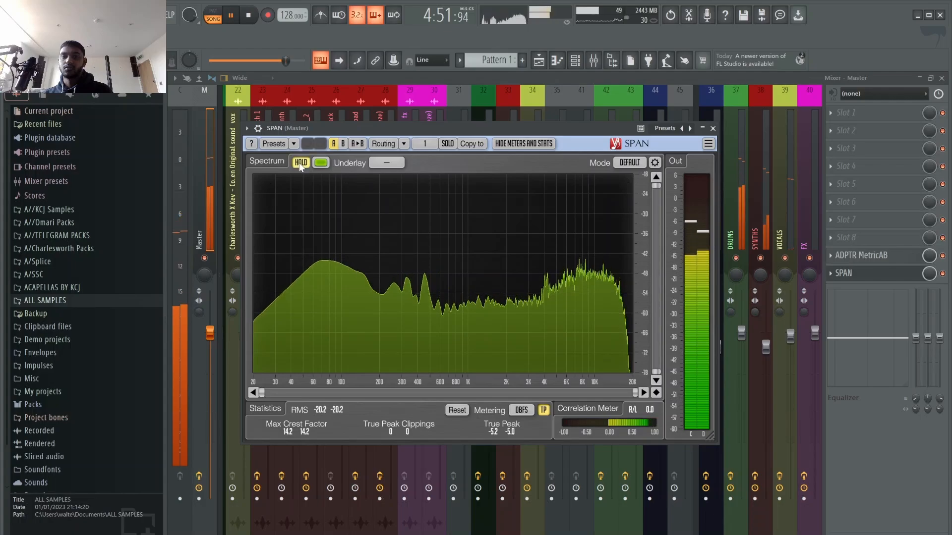
pyautogui.press('space')
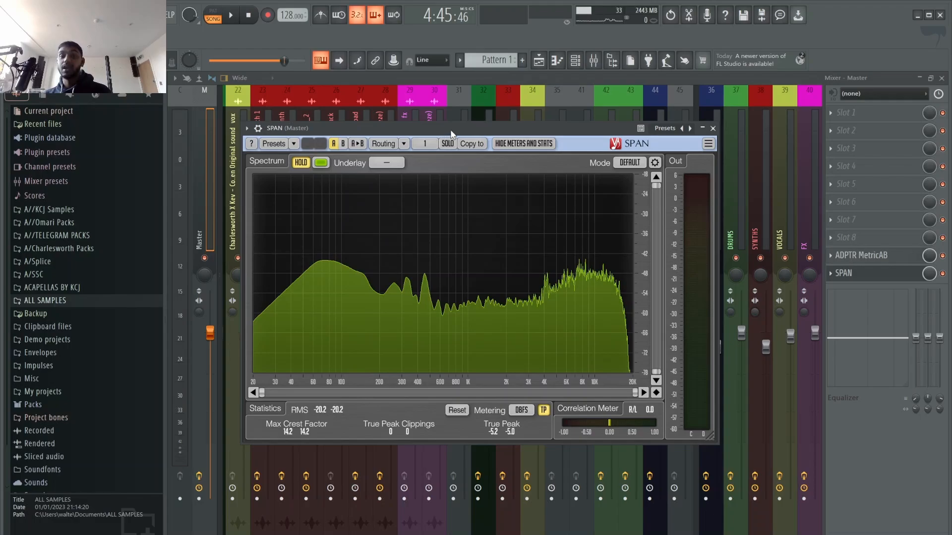
# Release SPAN's spectrum hold, replay the section and freeze the spectrum again to compare the frequency balance.
pyautogui.click(304, 165)
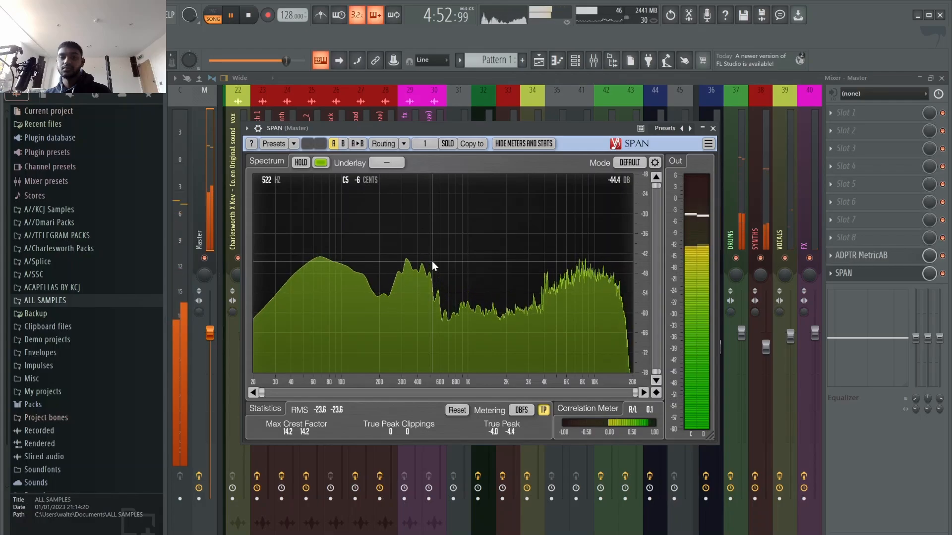
pyautogui.press('space')
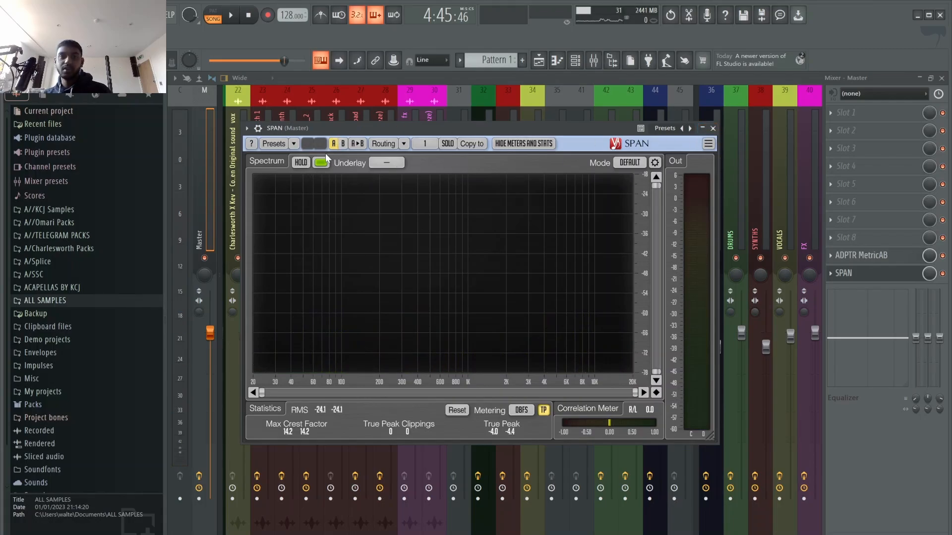
pyautogui.press('space')
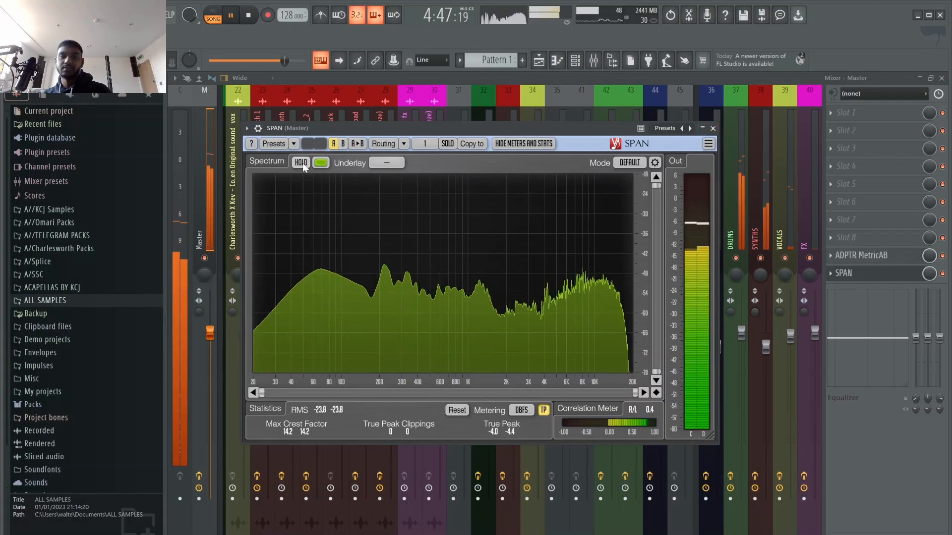
pyautogui.click(301, 162)
pyautogui.press('space')
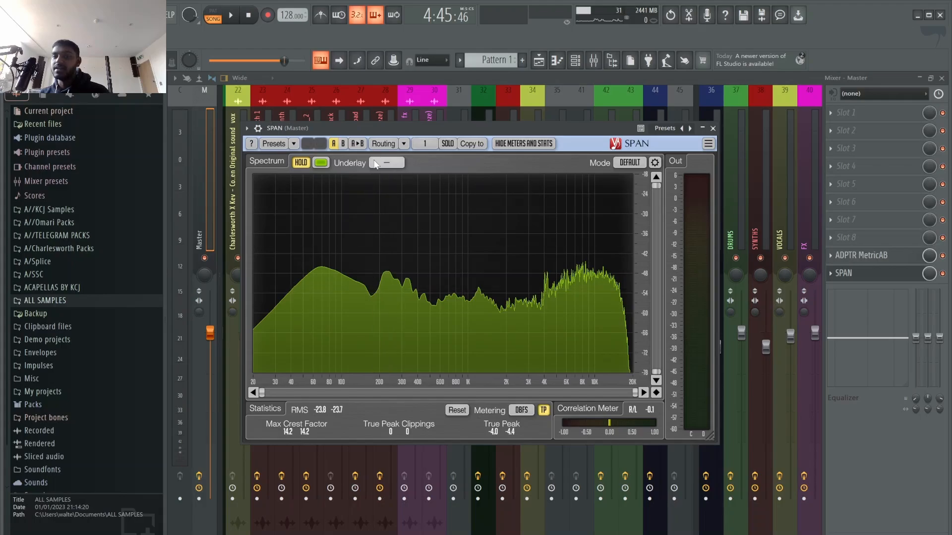
# Turn off the spectrum hold, watch the live spectrum during playback and close SPAN.
pyautogui.click(301, 162)
pyautogui.press('space')
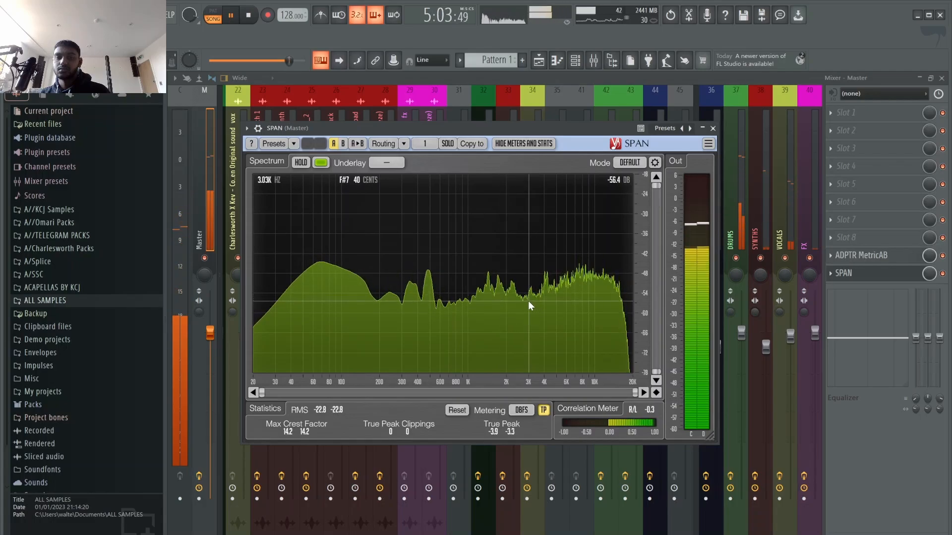
pyautogui.press('space')
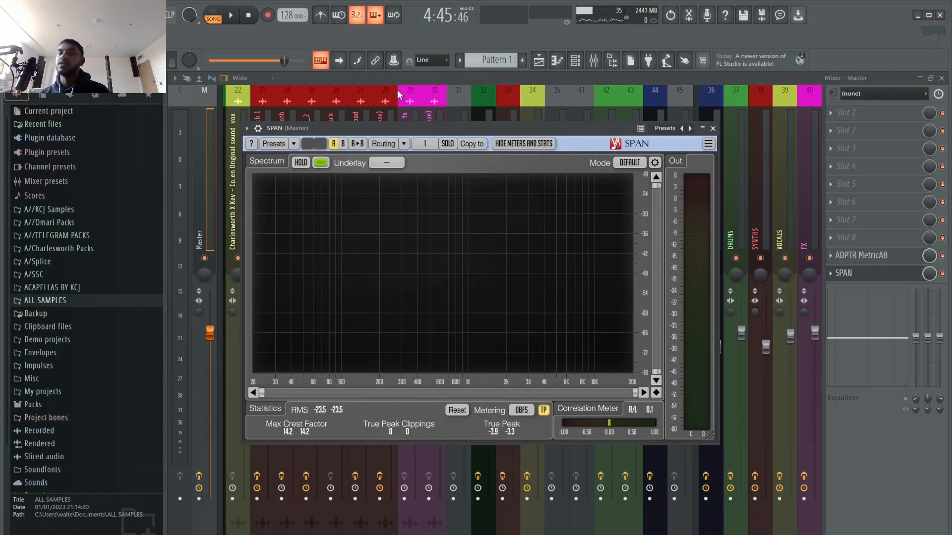
pyautogui.moveTo(409, 124); pyautogui.dragTo(414, 88)
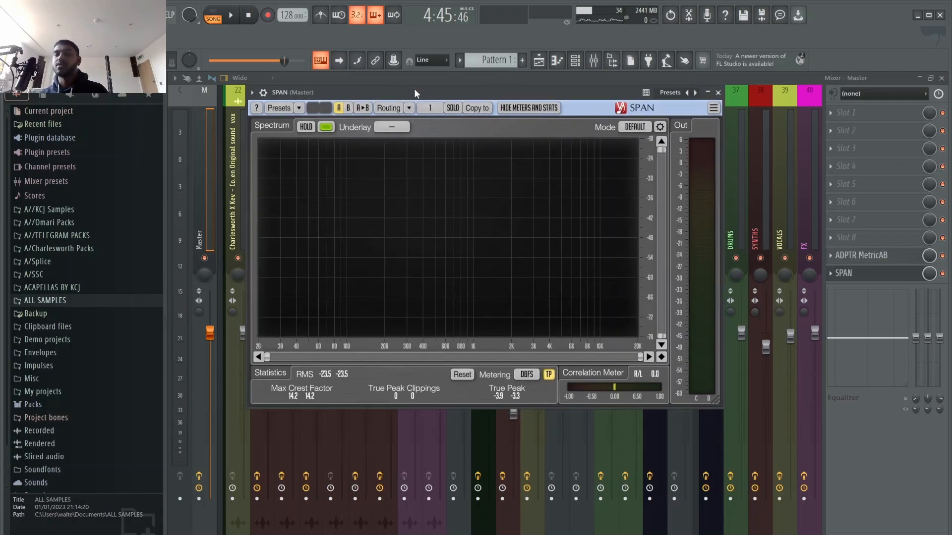
pyautogui.click(718, 93)
# View the UADx Pultec MEQ-5 EQ on the VOCALS bus, close it and audition the song section.
pyautogui.click(792, 179)
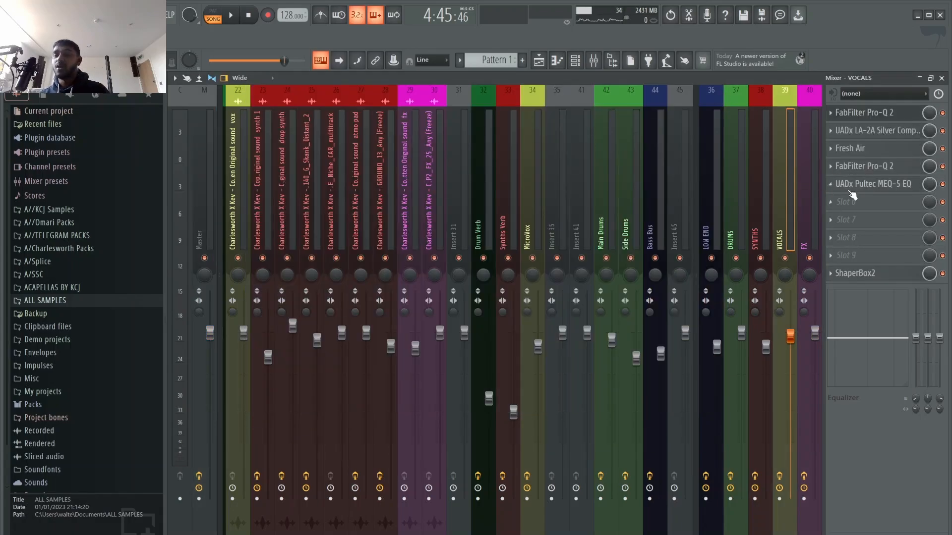
pyautogui.click(893, 185)
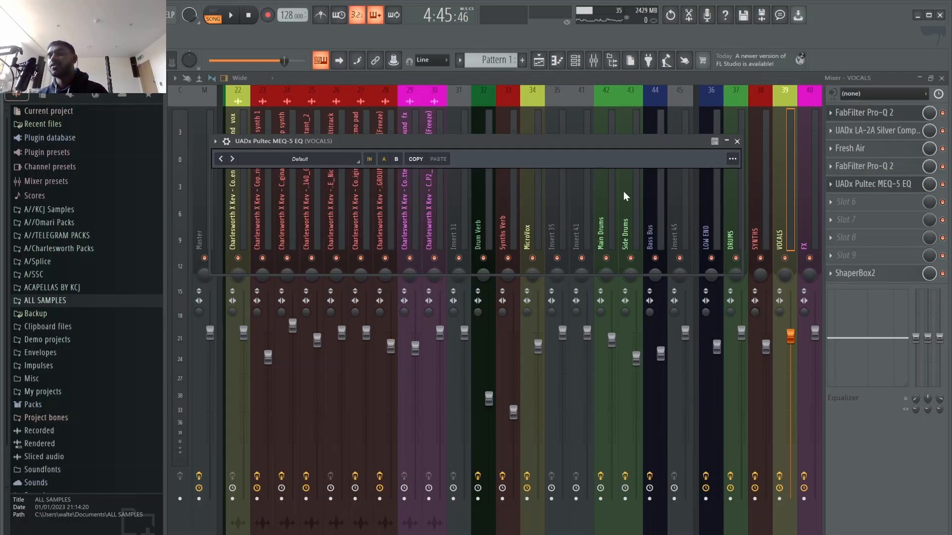
pyautogui.click(737, 142)
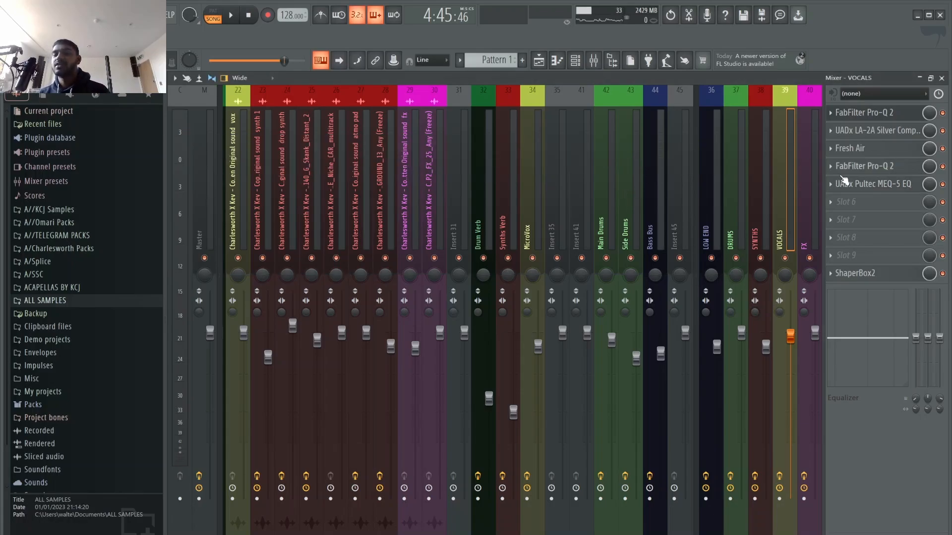
pyautogui.press('space')
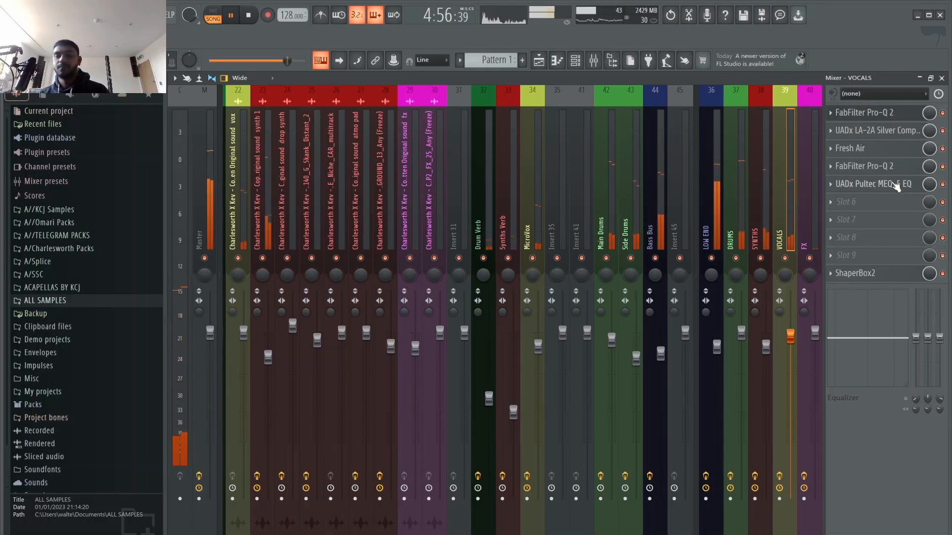
pyautogui.press('space')
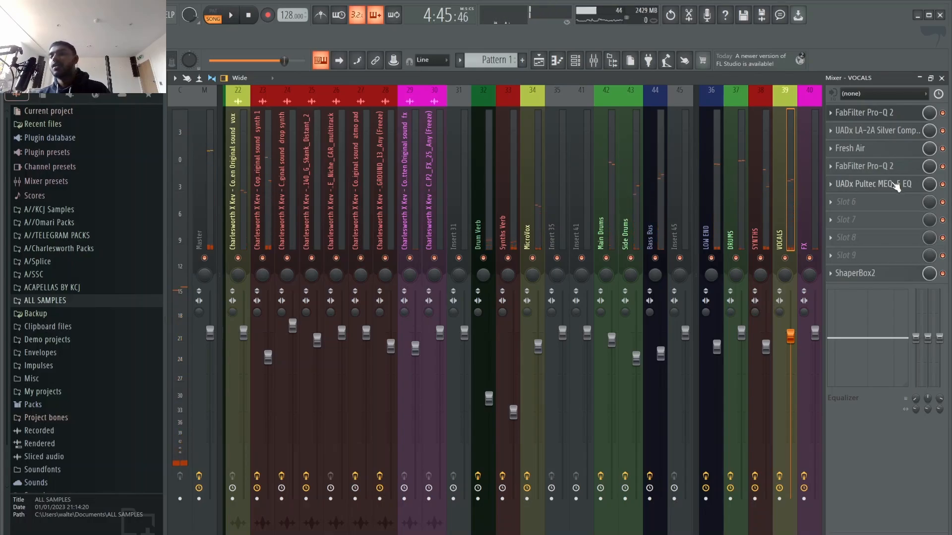
# Open ADPTR MetricAB on the Master track for a look and close it again.
pyautogui.click(197, 187)
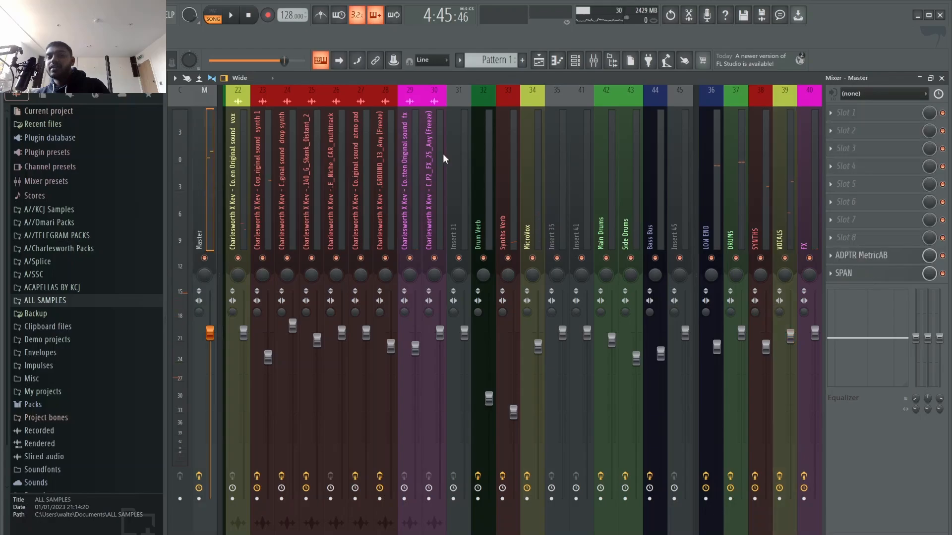
pyautogui.click(866, 255)
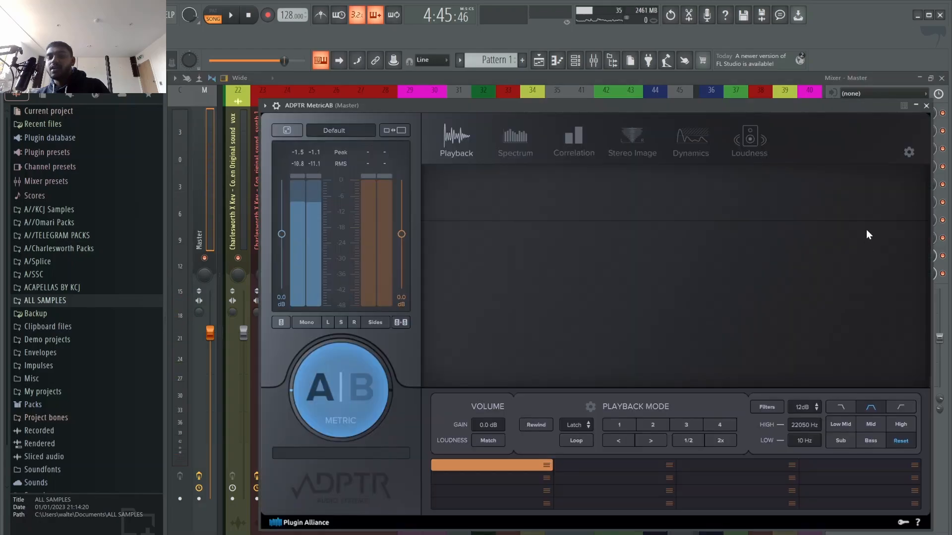
pyautogui.click(917, 106)
pyautogui.click(917, 107)
pyautogui.click(926, 106)
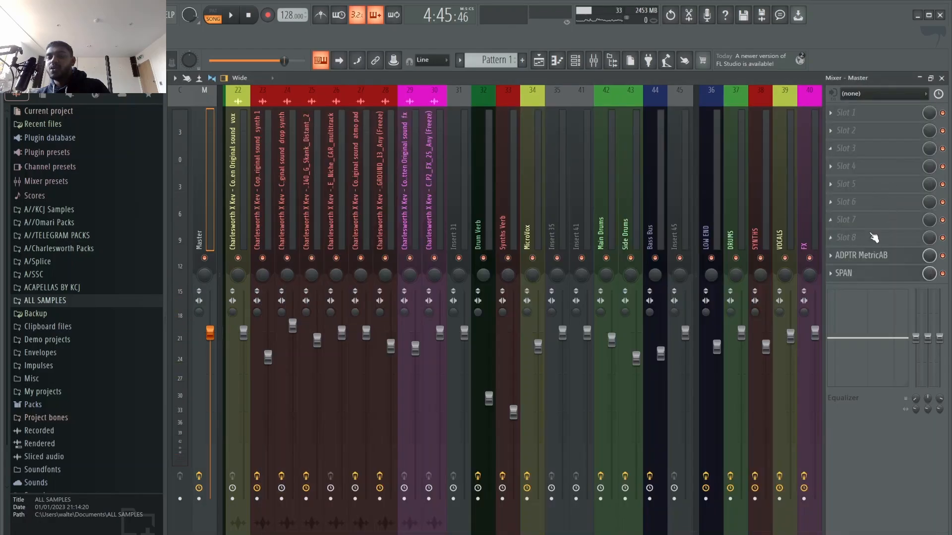
# Reopen SPAN on the Master, position it clear of the bus tracks and examine the spectrum during playback.
pyautogui.click(872, 277)
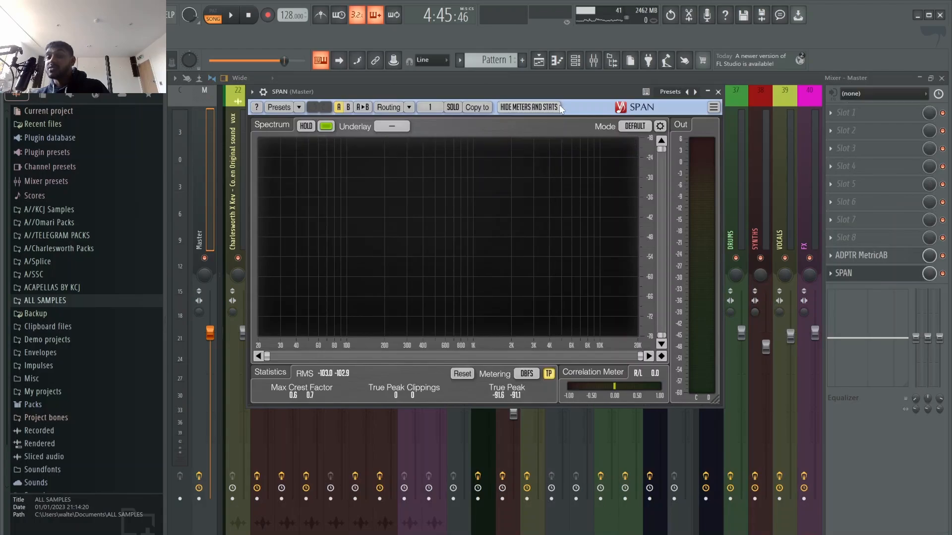
pyautogui.moveTo(567, 97); pyautogui.dragTo(488, 88)
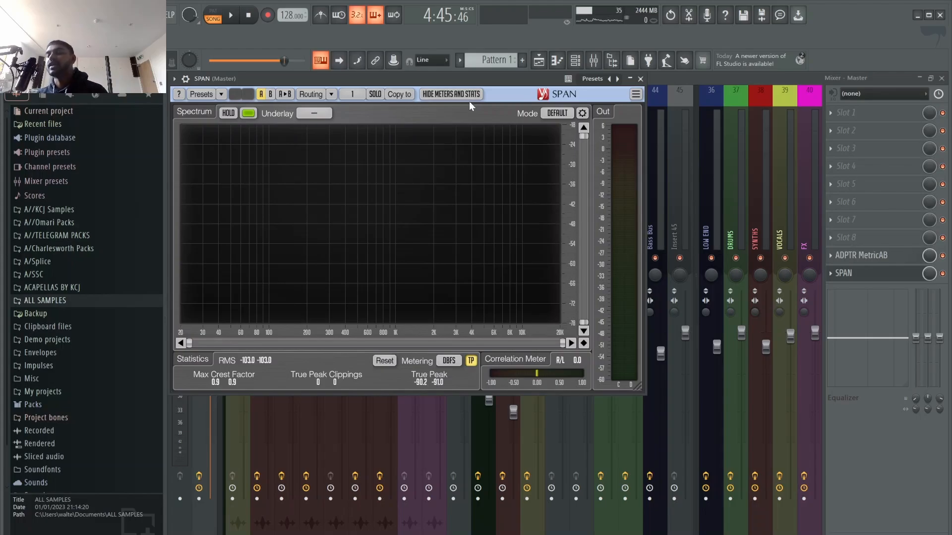
pyautogui.moveTo(477, 80)
pyautogui.mouseDown()
pyautogui.moveTo(489, 81)
pyautogui.moveTo(477, 80)
pyautogui.mouseUp()
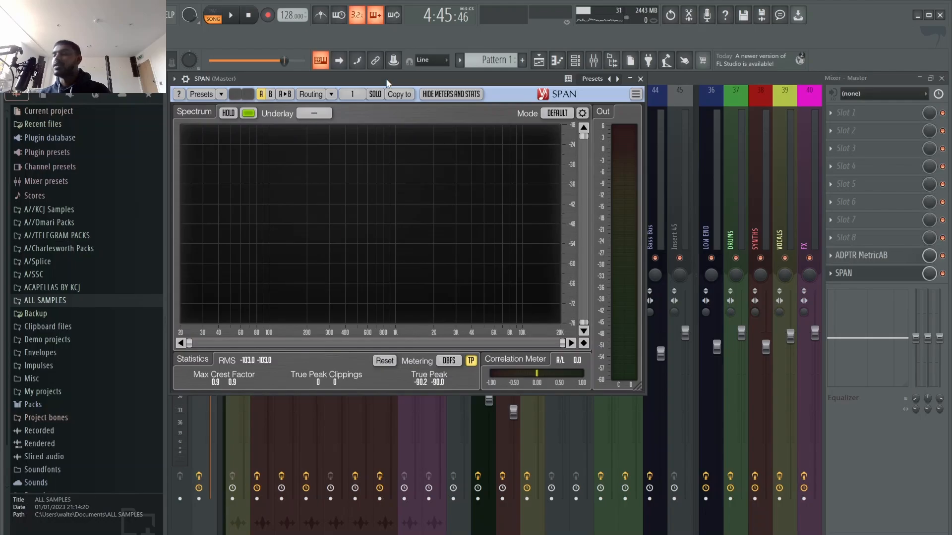
pyautogui.press('space')
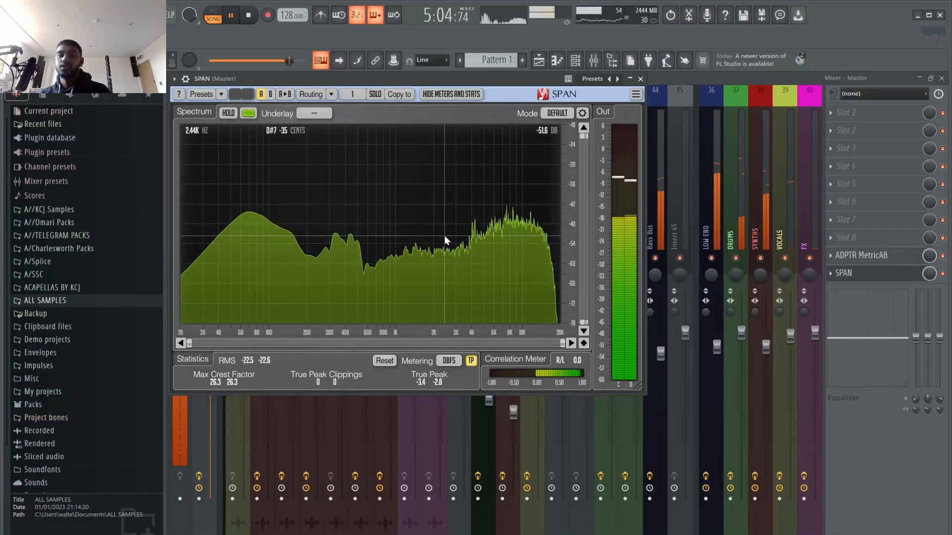
pyautogui.press('space')
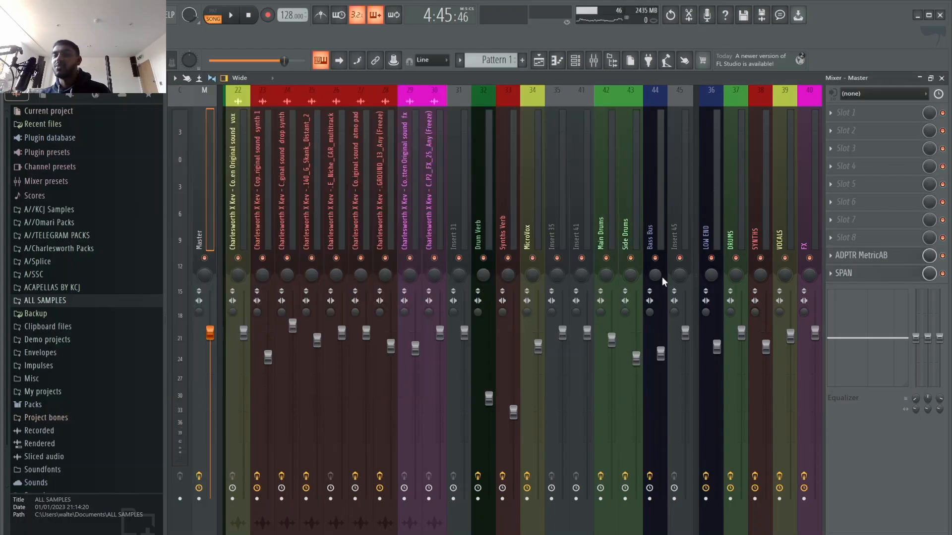
# Review the effect chains on the Drum Verb and MicroVox tracks and look through the individual drum tracks in the mixer.
pyautogui.click(502, 200)
pyautogui.click(485, 202)
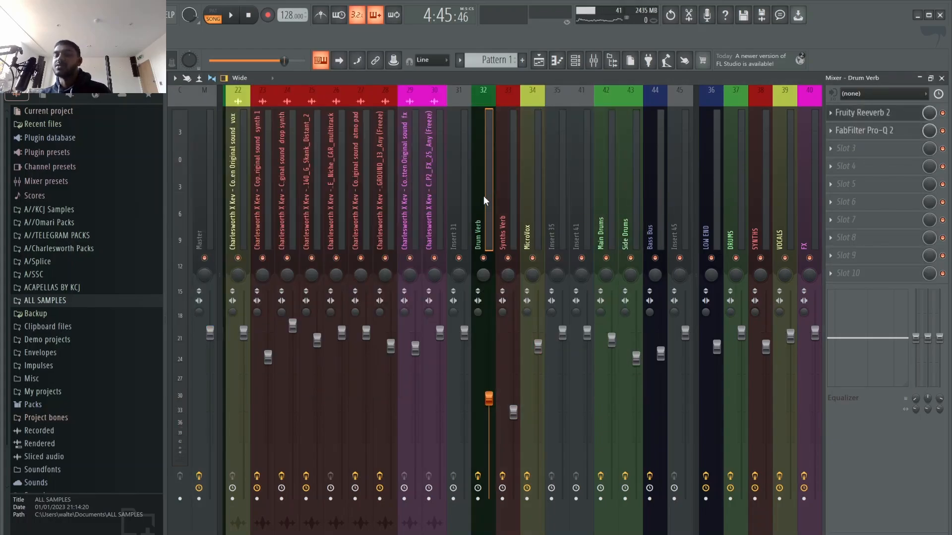
pyautogui.moveTo(483, 197); pyautogui.dragTo(458, 160)
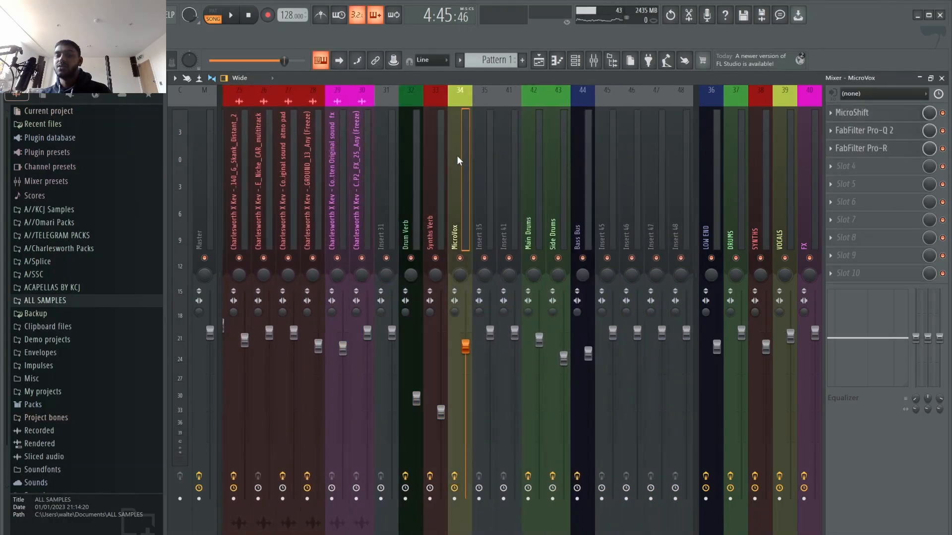
pyautogui.moveTo(729, 194)
pyautogui.mouseDown()
pyautogui.moveTo(777, 175)
pyautogui.moveTo(757, 194)
pyautogui.moveTo(703, 192)
pyautogui.moveTo(757, 178)
pyautogui.moveTo(737, 183)
pyautogui.mouseUp()
pyautogui.moveTo(316, 229); pyautogui.dragTo(429, 185)
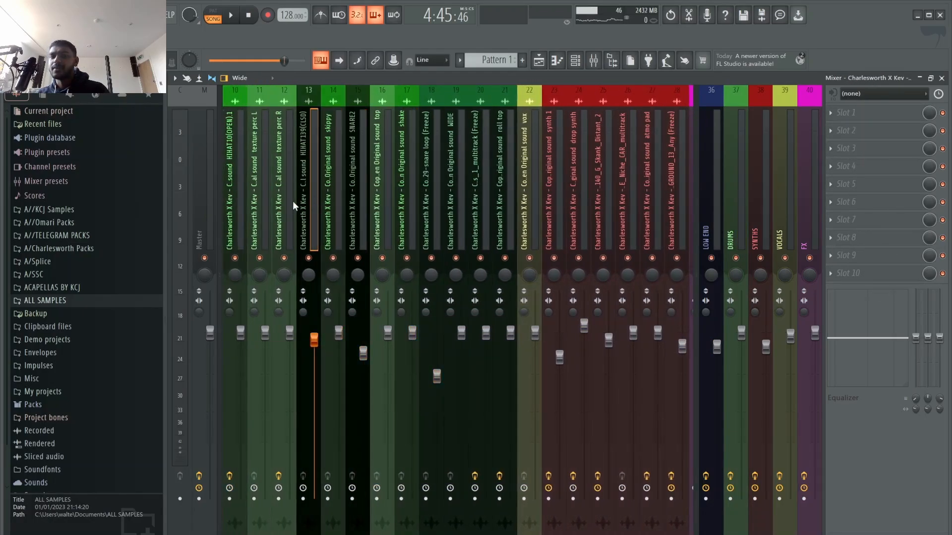
pyautogui.moveTo(524, 198); pyautogui.dragTo(490, 195)
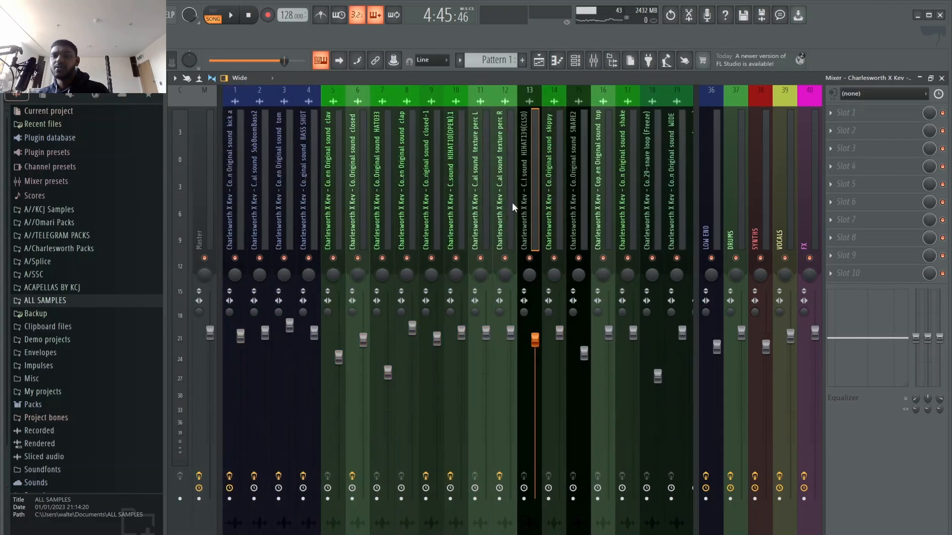
# Play the section and solo the clap track to hear it in isolation.
pyautogui.click(379, 219)
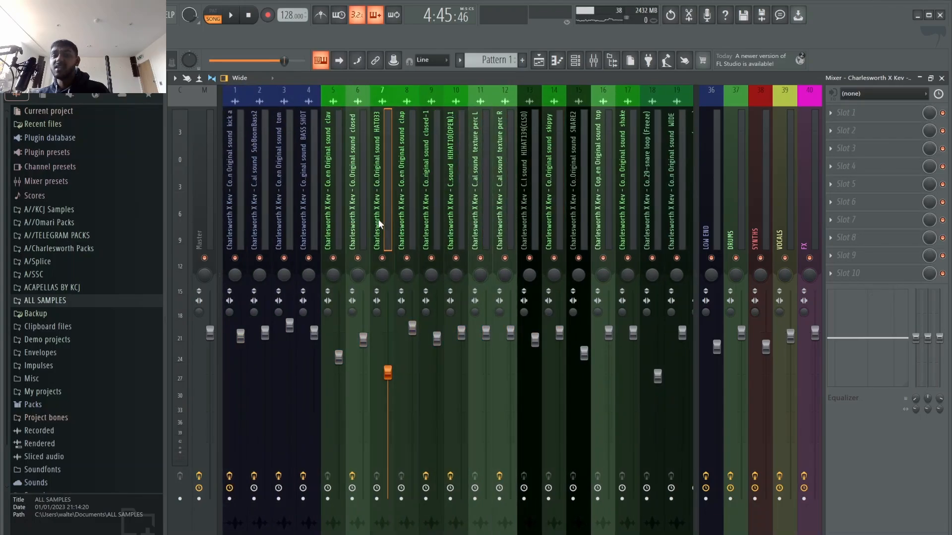
pyautogui.press('space')
pyautogui.click(404, 255)
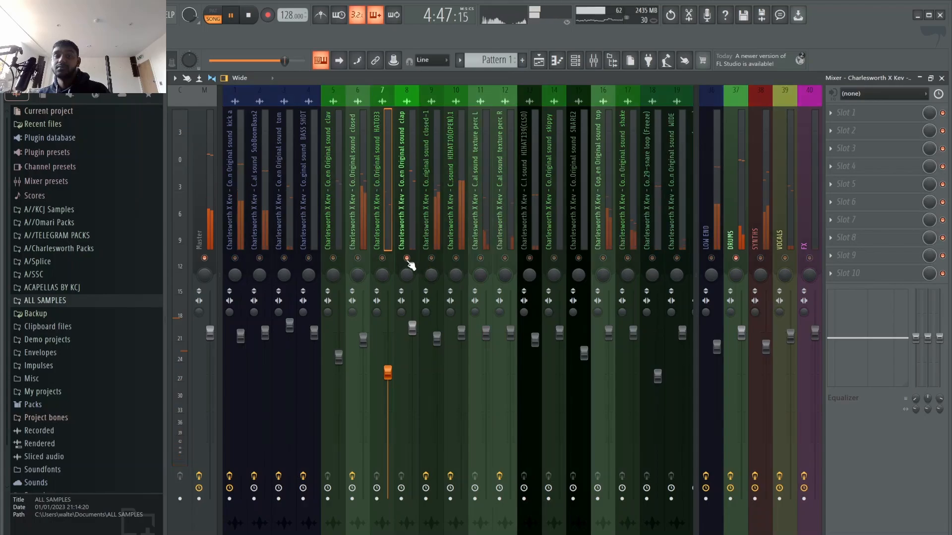
pyautogui.press('space')
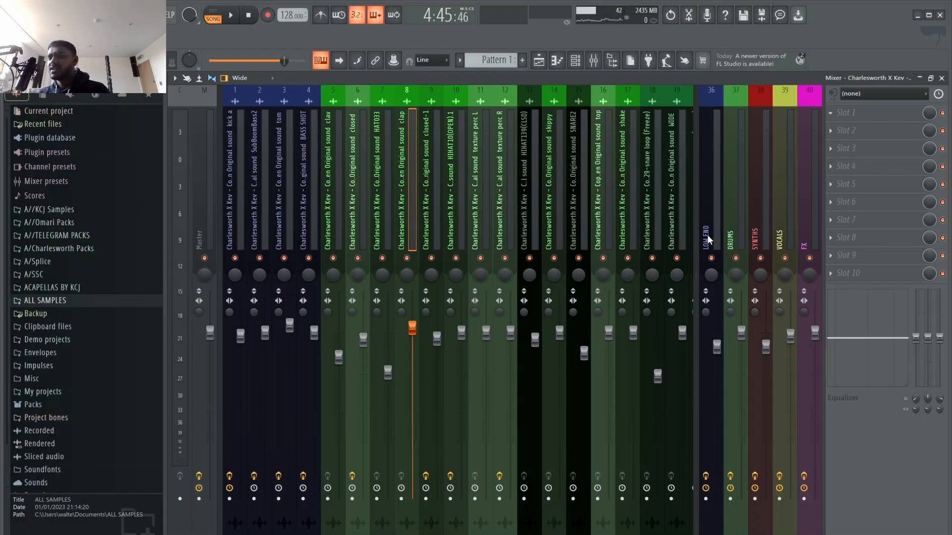
# Load FabFilter Pro-Q 2 into the first effect slot of the clap track.
pyautogui.click(799, 195)
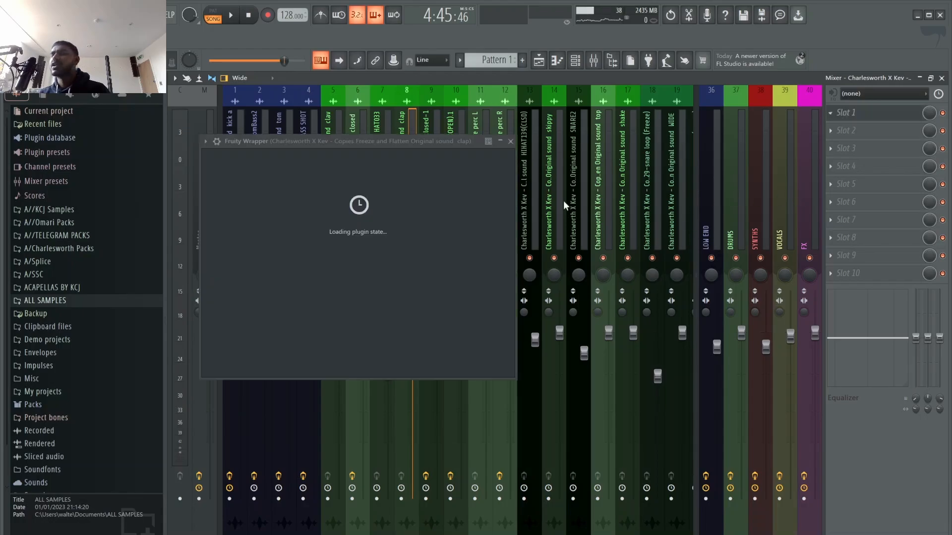
pyautogui.moveTo(474, 147); pyautogui.dragTo(513, 145)
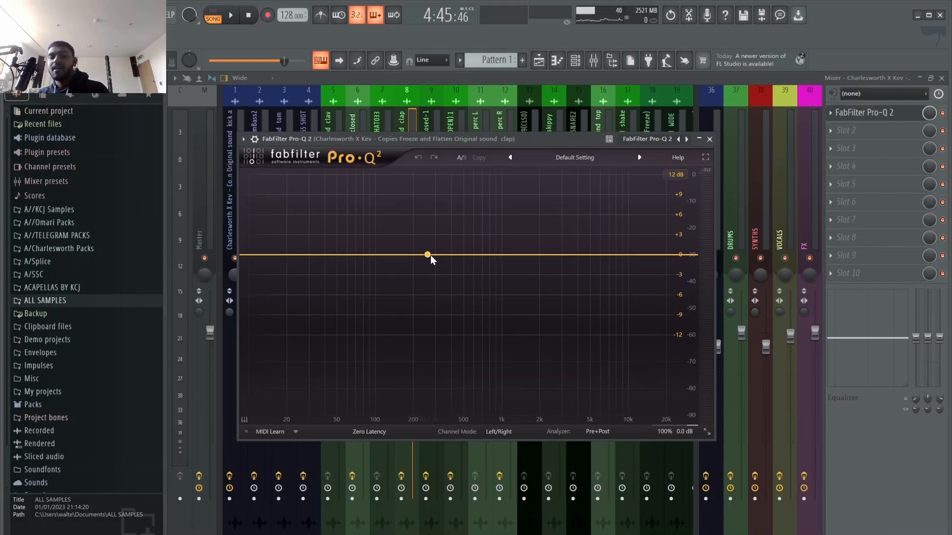
# Add a bell band at 2500 Hz on the clap's equaliser and boost its gain while the section plays.
pyautogui.click(498, 257)
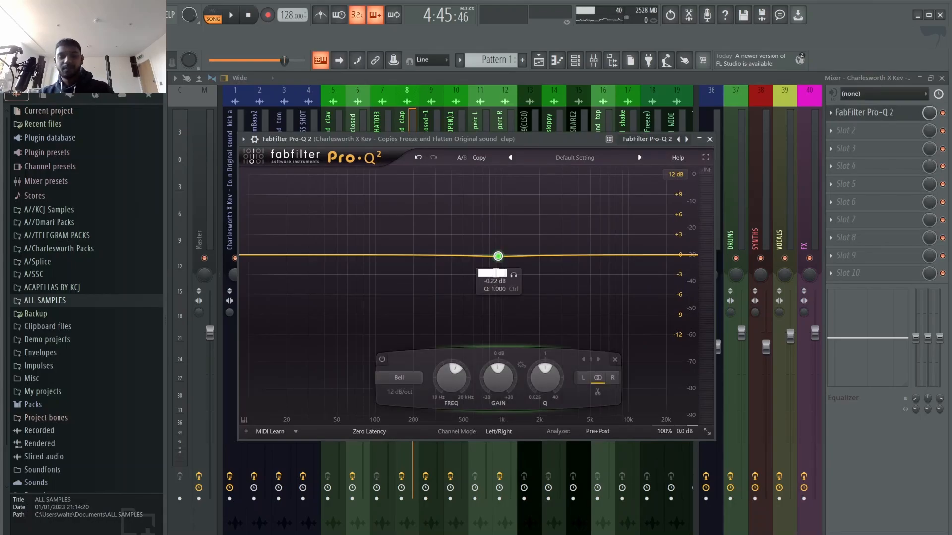
pyautogui.press('Return')
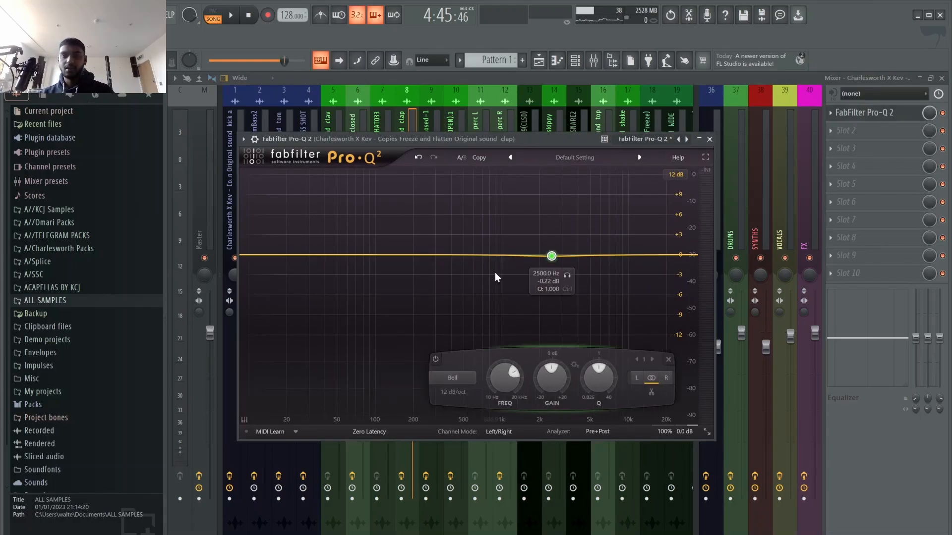
pyautogui.press('space')
pyautogui.scroll(2, 573, 371)
pyautogui.scroll(8, 573, 371)
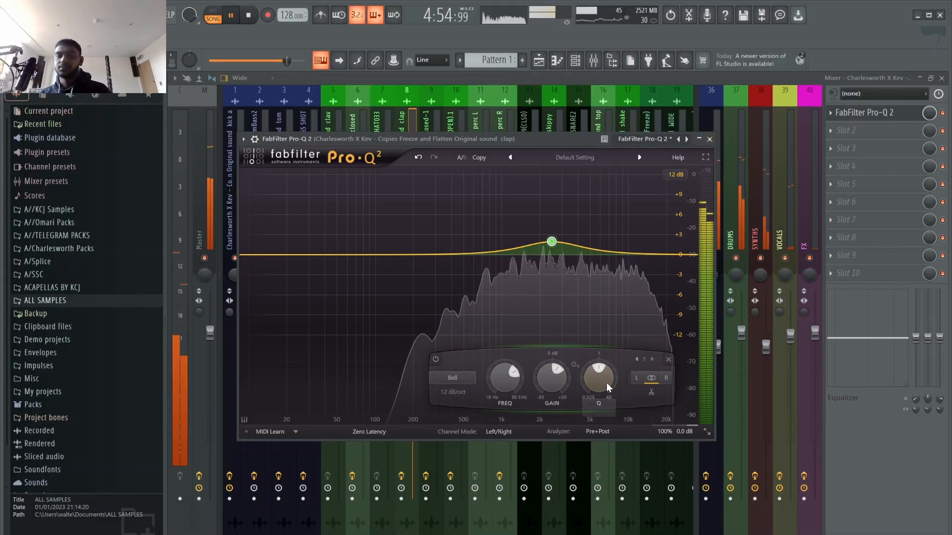
# Narrow the 2500 Hz band's Q to about 2.09 and set its gain to +1.40 dB, ending playback and closing the equaliser.
pyautogui.moveTo(609, 388); pyautogui.dragTo(622, 374)
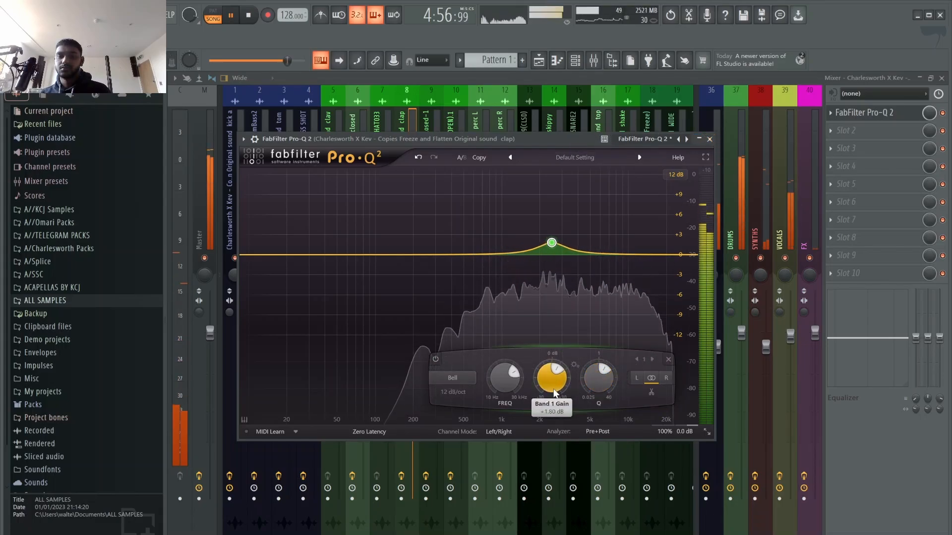
pyautogui.moveTo(554, 389); pyautogui.dragTo(569, 377)
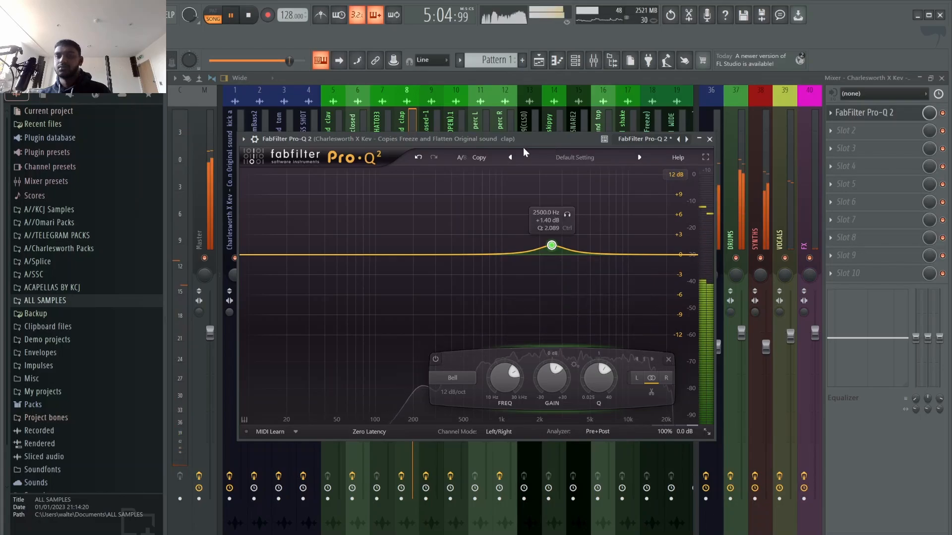
pyautogui.press('space')
pyautogui.click(709, 139)
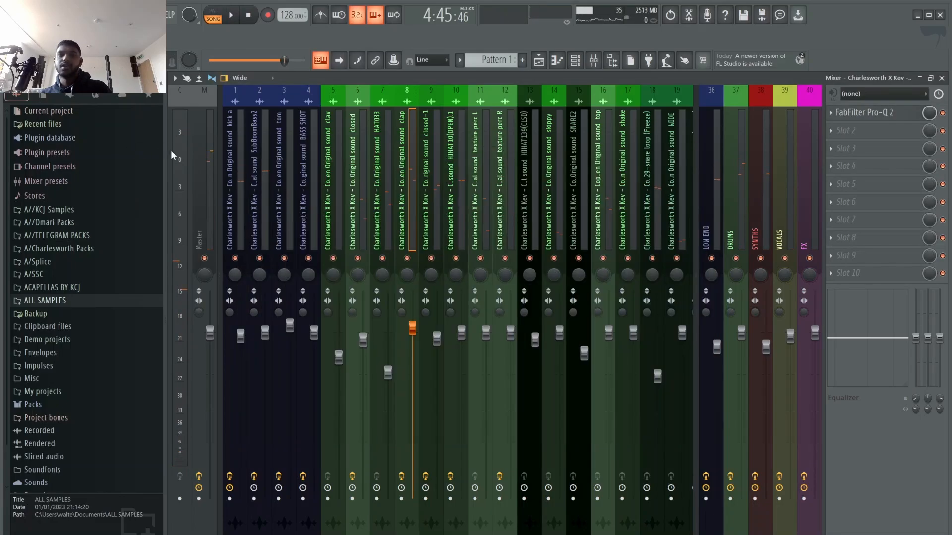
# Open SPAN on the Master track, examine the full mix's spectrum over two playbacks and close the analyser.
pyautogui.click(203, 154)
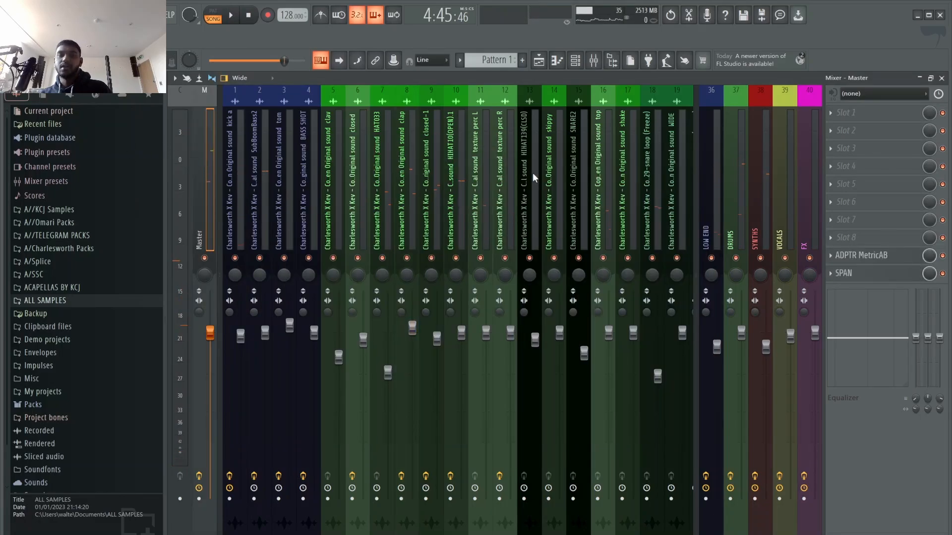
pyautogui.click(874, 279)
pyautogui.press('space')
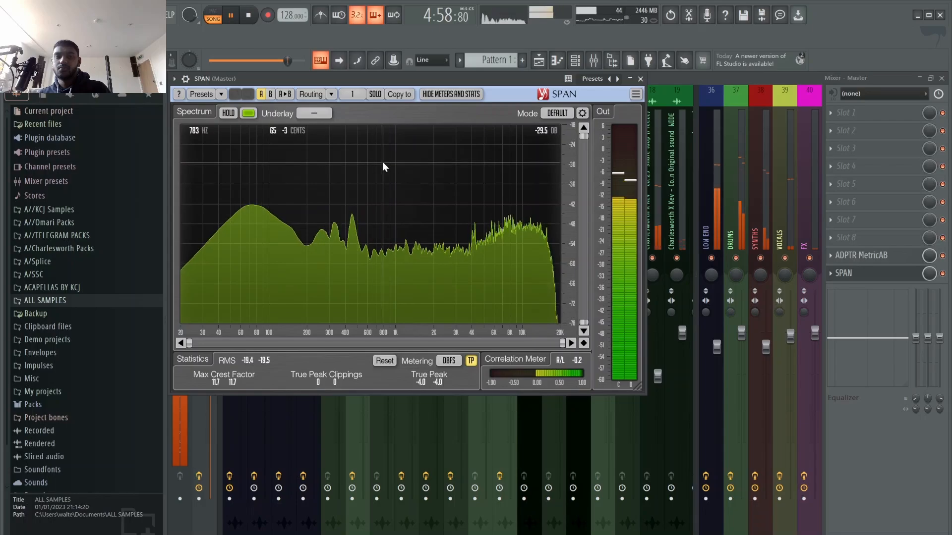
pyautogui.press('space')
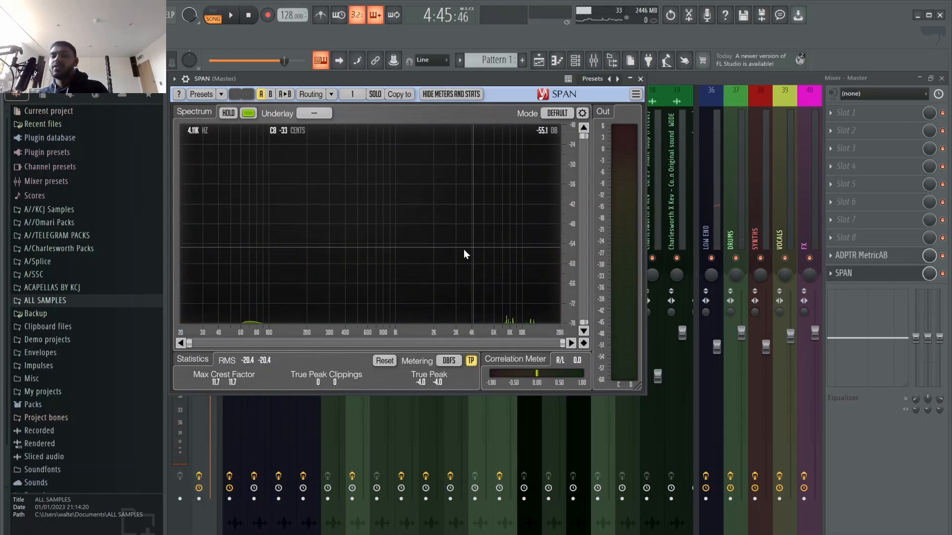
pyautogui.press('space')
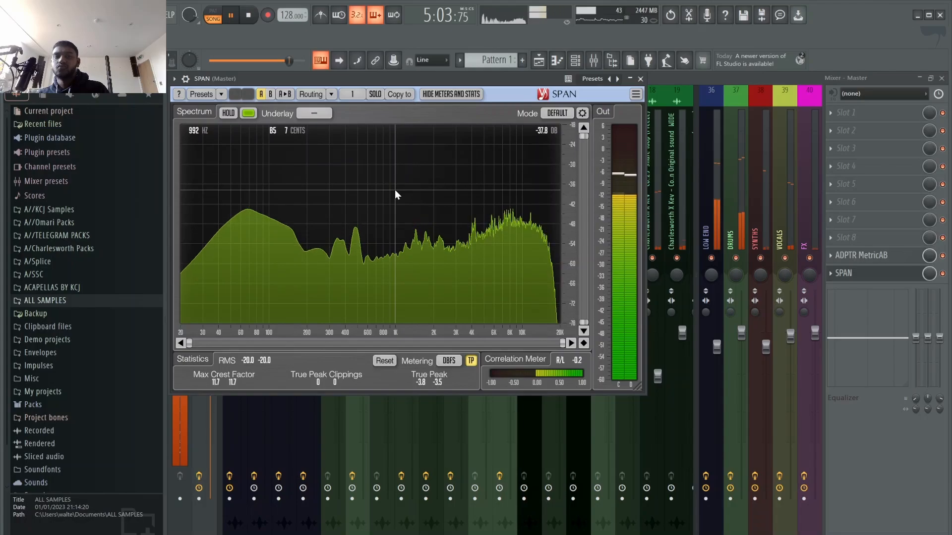
pyautogui.press('space')
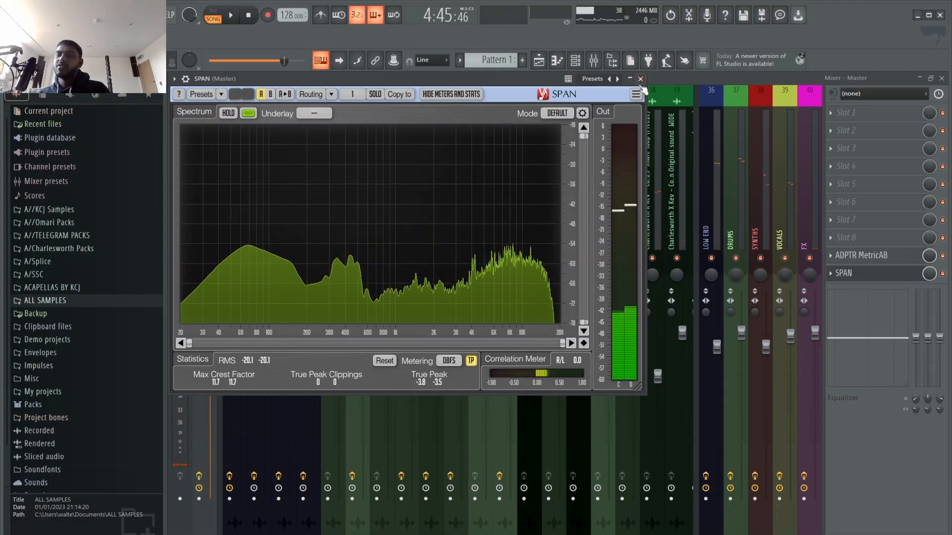
pyautogui.click(640, 78)
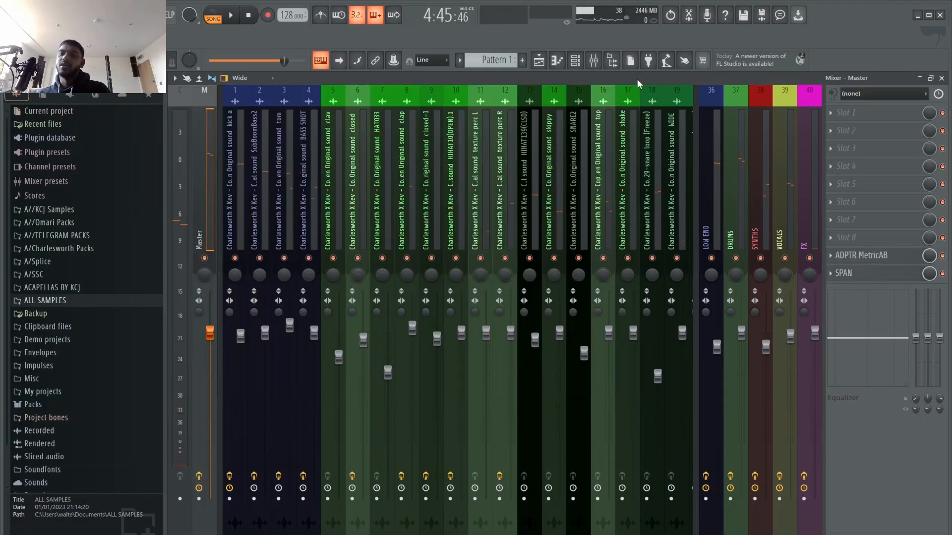
# Select the "closed" track on mixer track 6 and solo it briefly during playback to hear it in isolation.
pyautogui.click(435, 227)
pyautogui.click(331, 240)
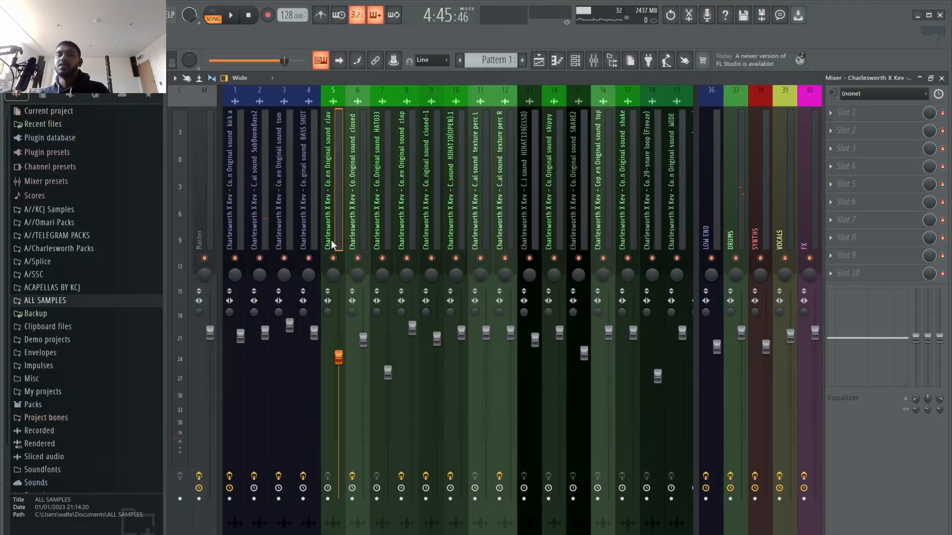
pyautogui.click(361, 221)
pyautogui.press('space')
pyautogui.rightClick(357, 257)
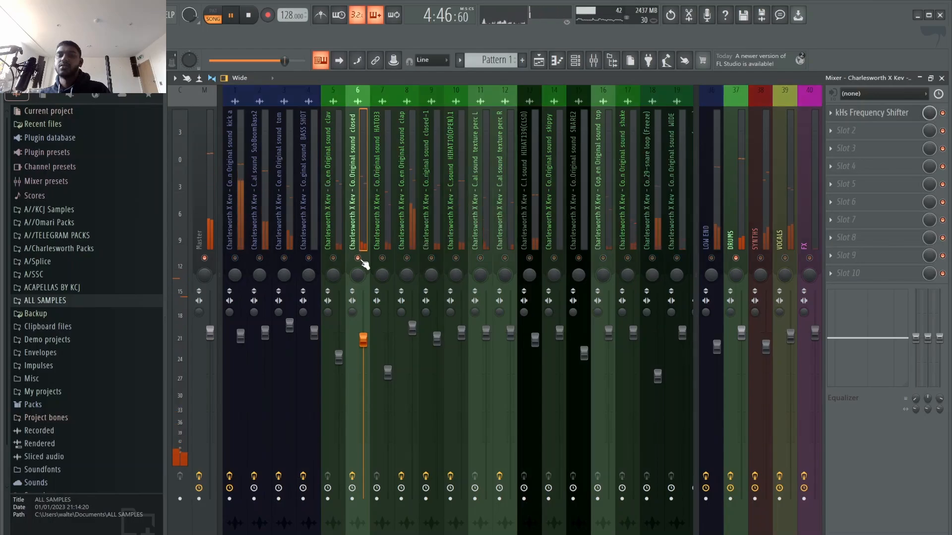
pyautogui.rightClick(357, 257)
pyautogui.press('space')
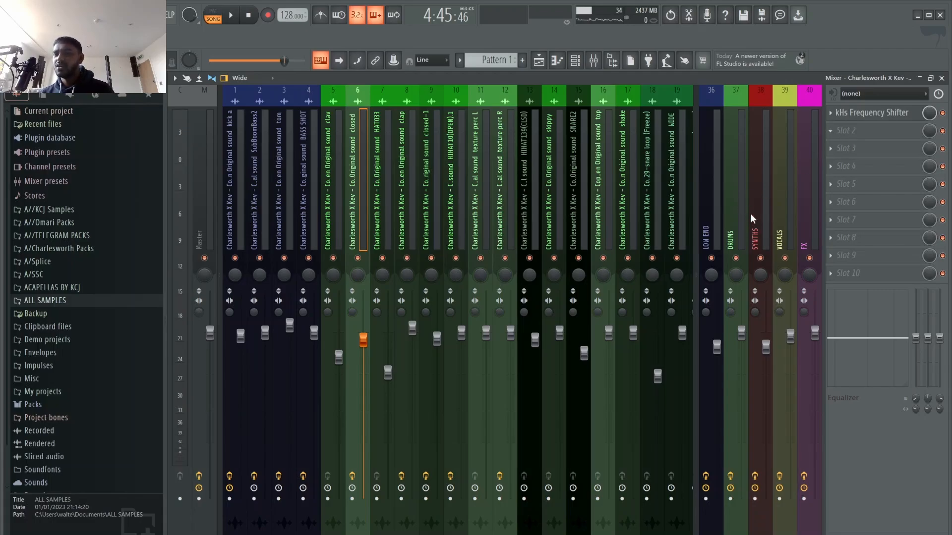
# Load UADx Pultec MEQ-5 EQ into the second effect slot of the "closed" track and audition it within the full mix.
pyautogui.click(694, 269)
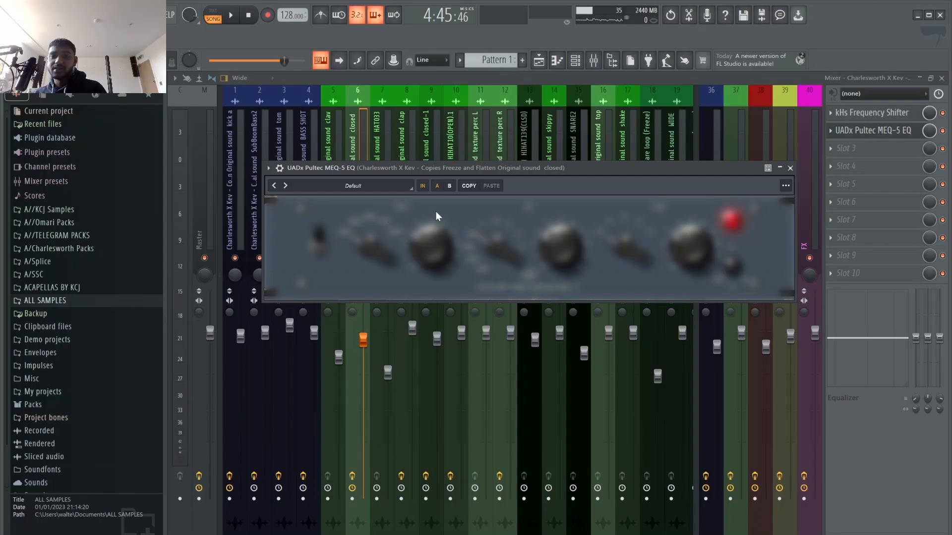
pyautogui.press('space')
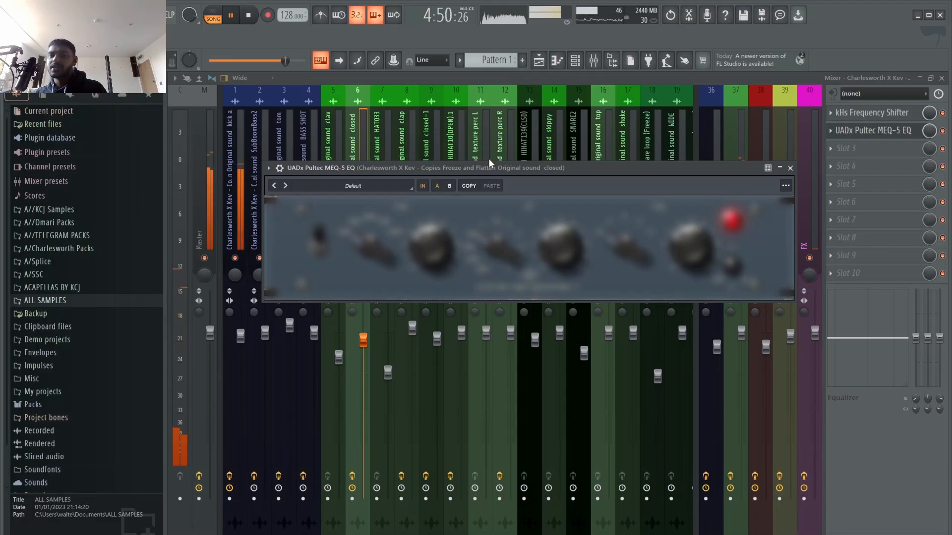
pyautogui.press('space')
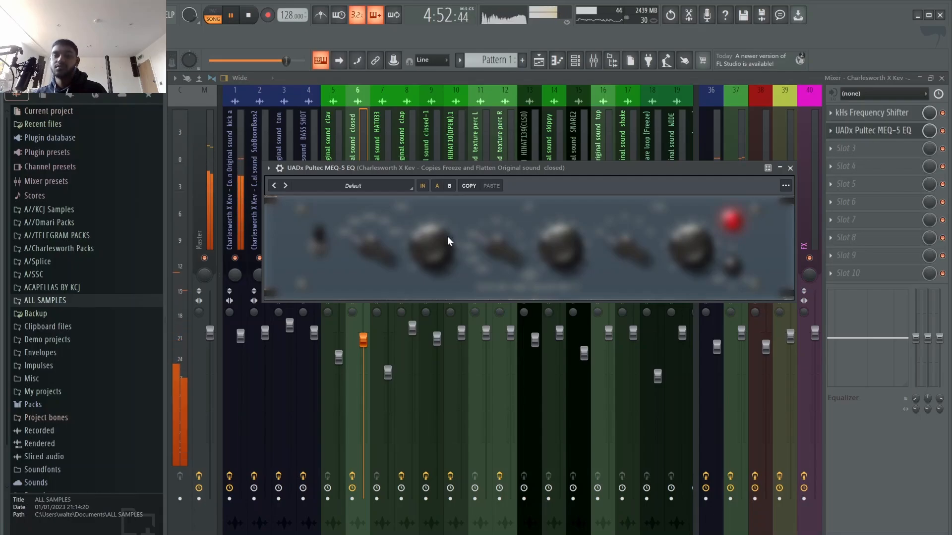
pyautogui.click(790, 168)
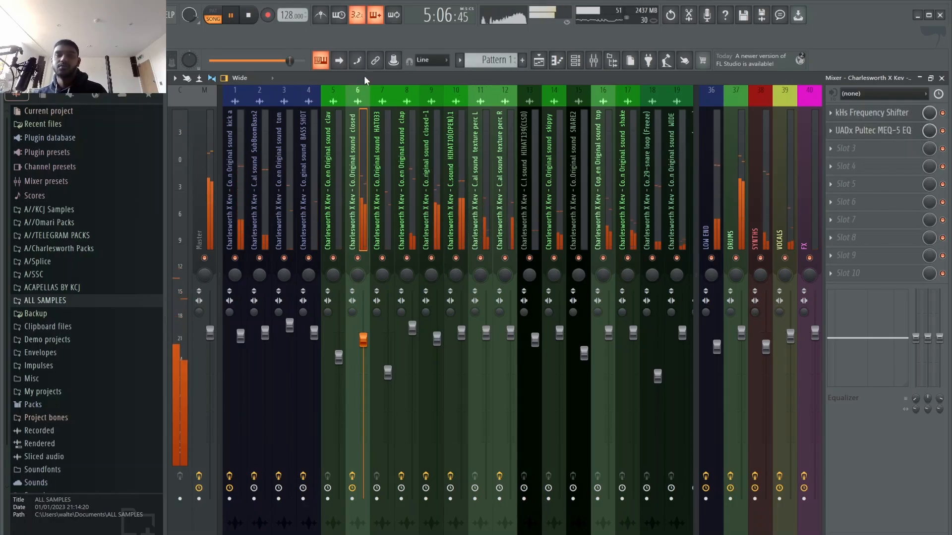
pyautogui.press('space')
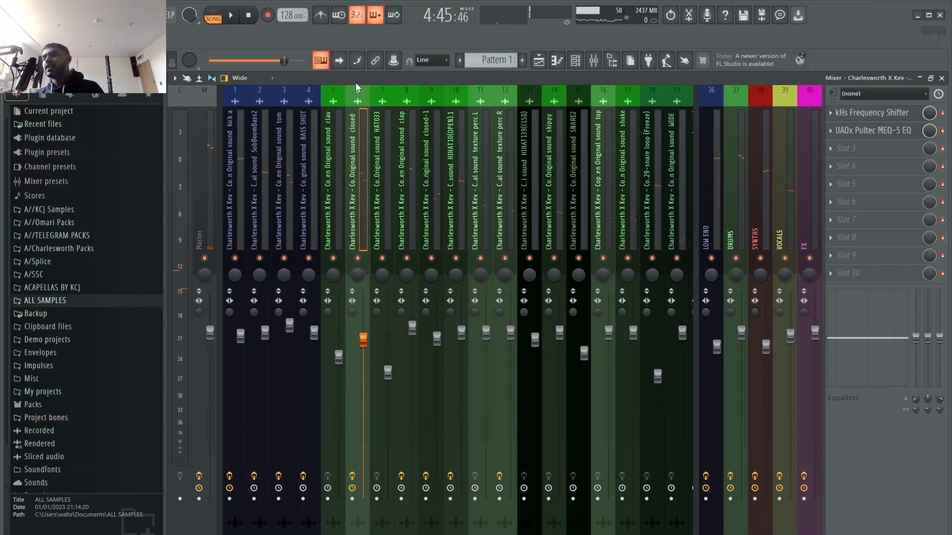
# Select the Master track and bring the mixer back up from the playlist.
pyautogui.click(210, 155)
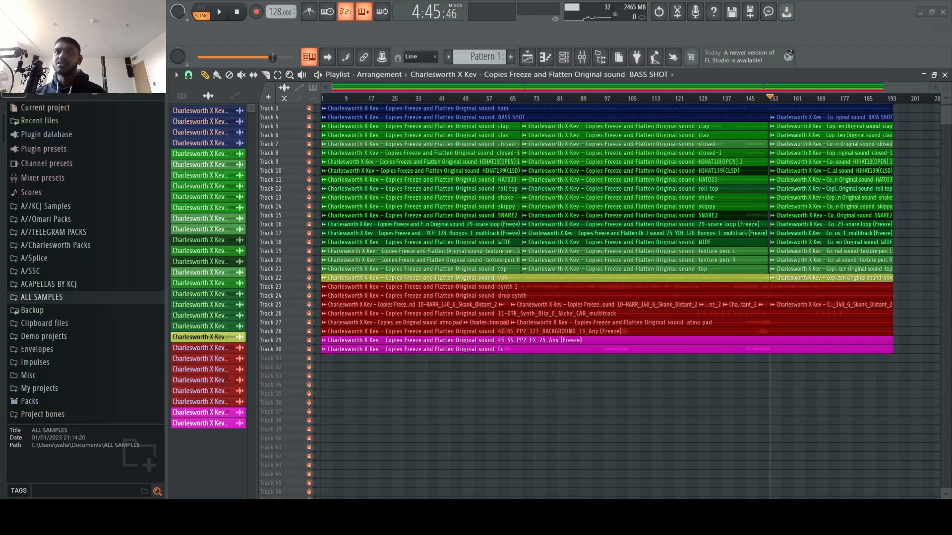
pyautogui.click(587, 61)
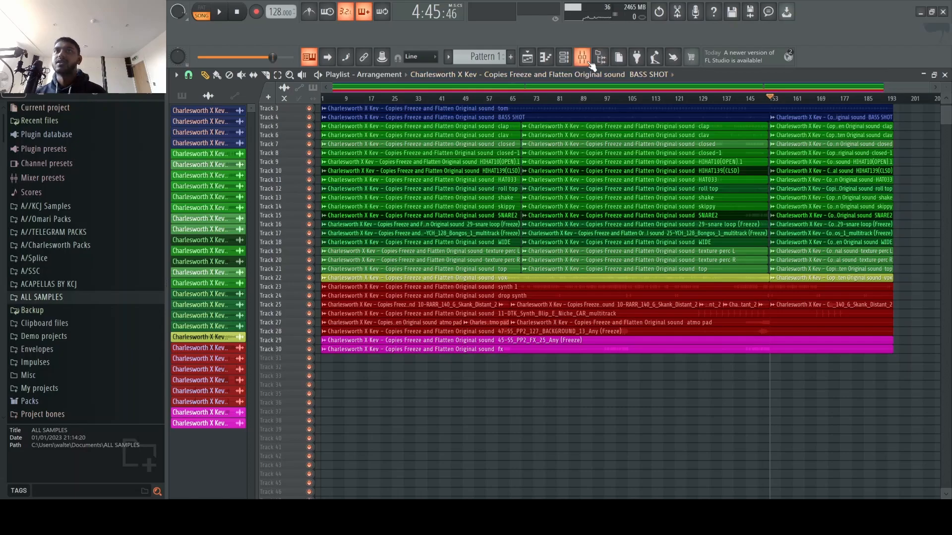